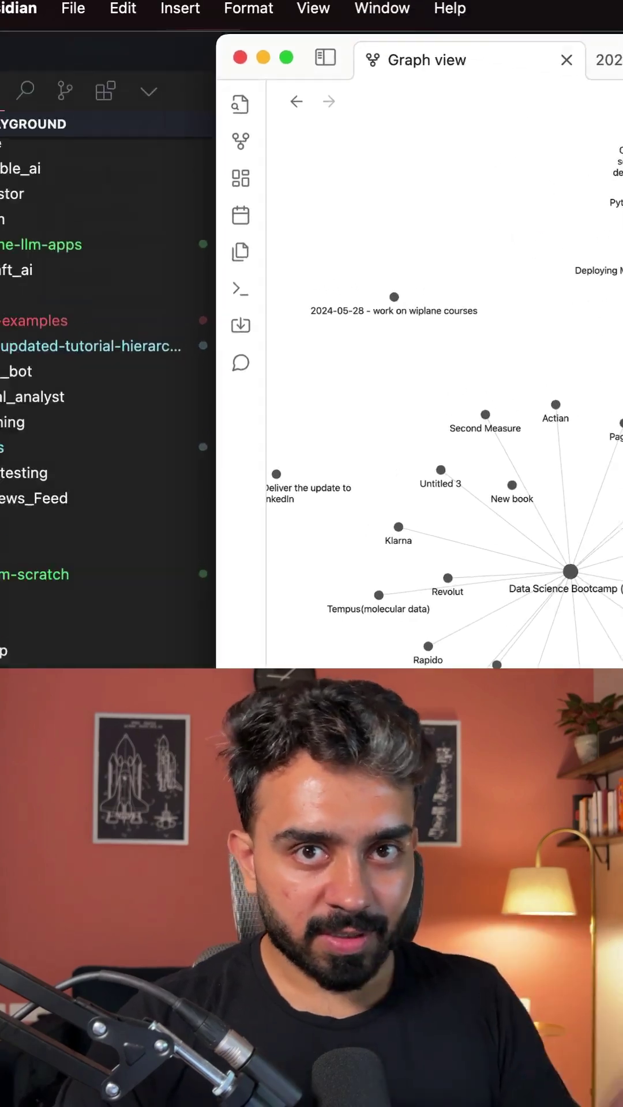
- Open Obsidian's Community plugins settings and browse the plugin catalogue for Khoj
{"action": "left_click", "coordinate": [96, 10]}
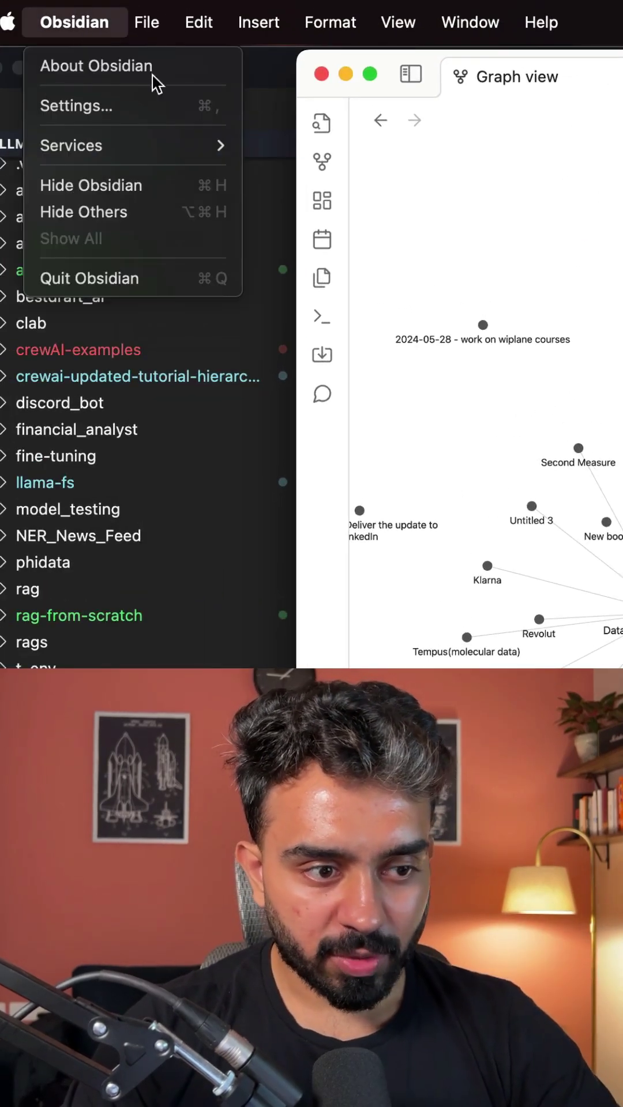
{"action": "left_click", "coordinate": [149, 124]}
{"action": "left_click", "coordinate": [149, 294]}
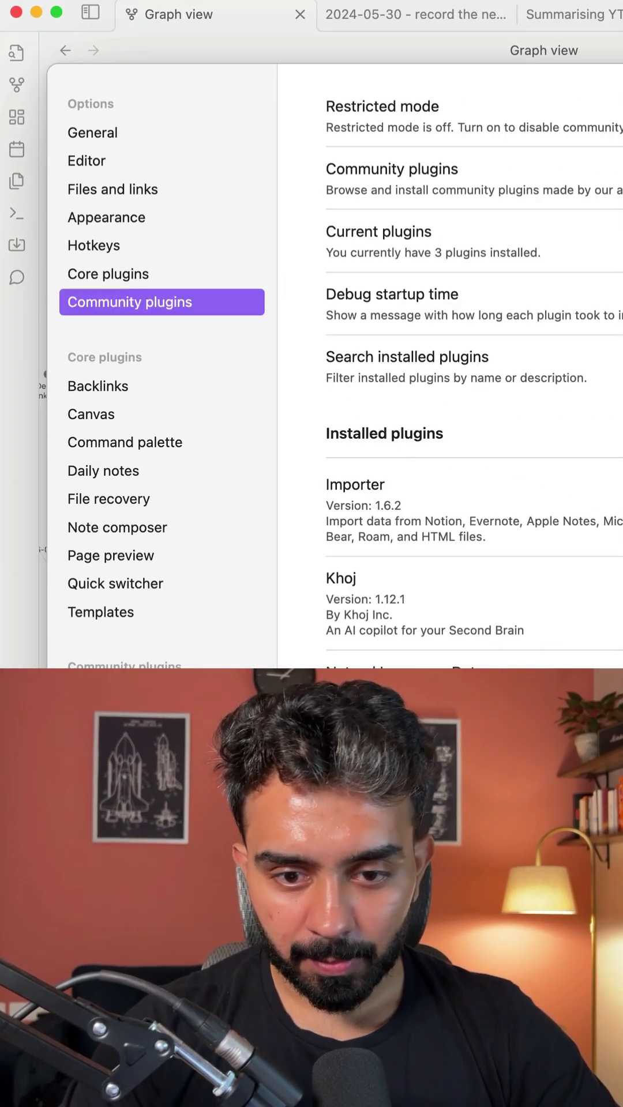
{"action": "left_click", "coordinate": [614, 199]}
{"action": "type", "text": "khoj"}
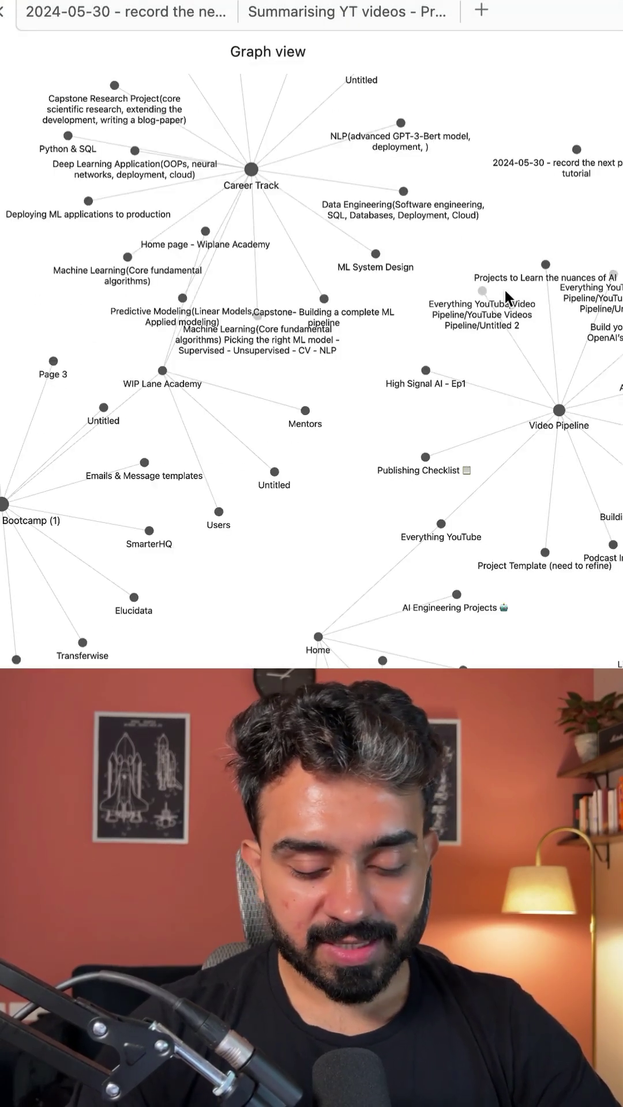
- Run the Khoj: Search command from the command palette
{"action": "key", "text": "super+p"}
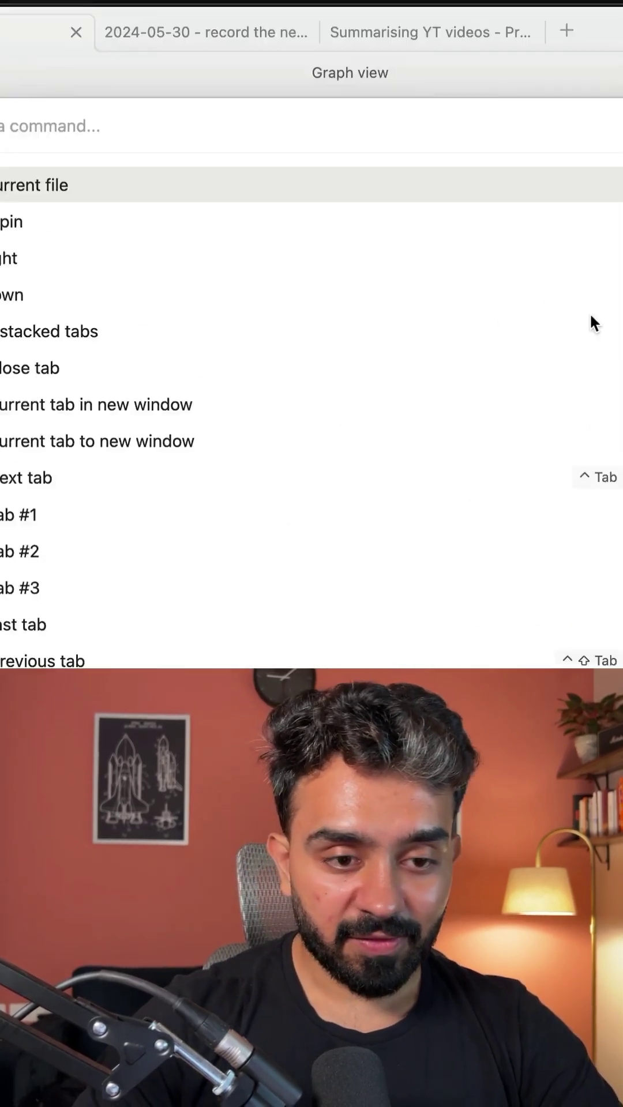
{"action": "type", "text": "khoj"}
{"action": "key", "text": "Down"}
{"action": "key", "text": "Return"}
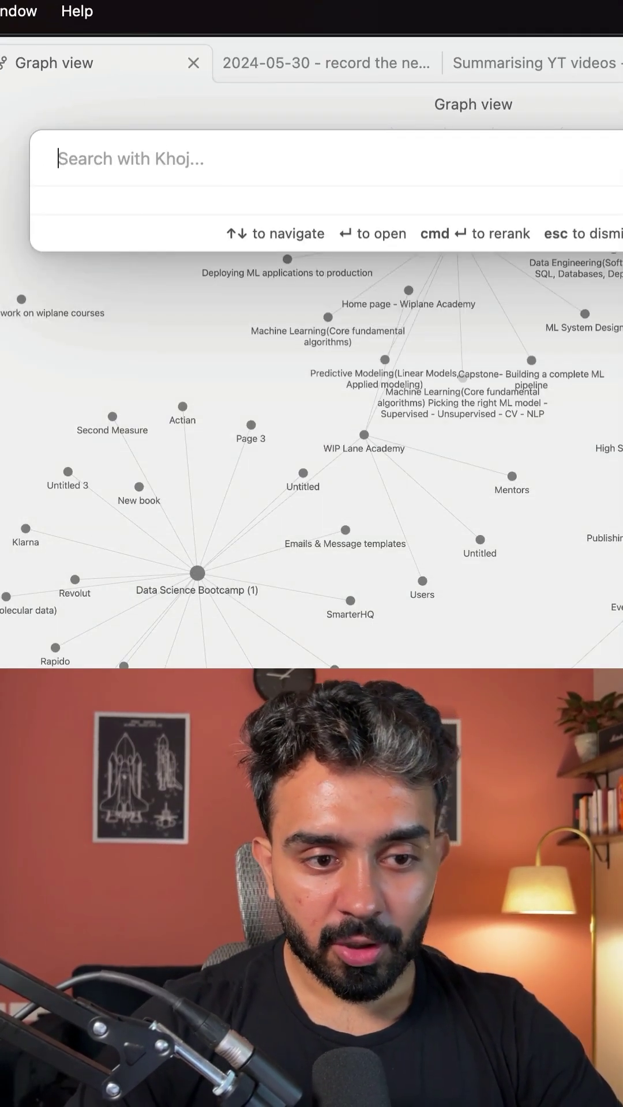
{"action": "type", "text": "AI En"}
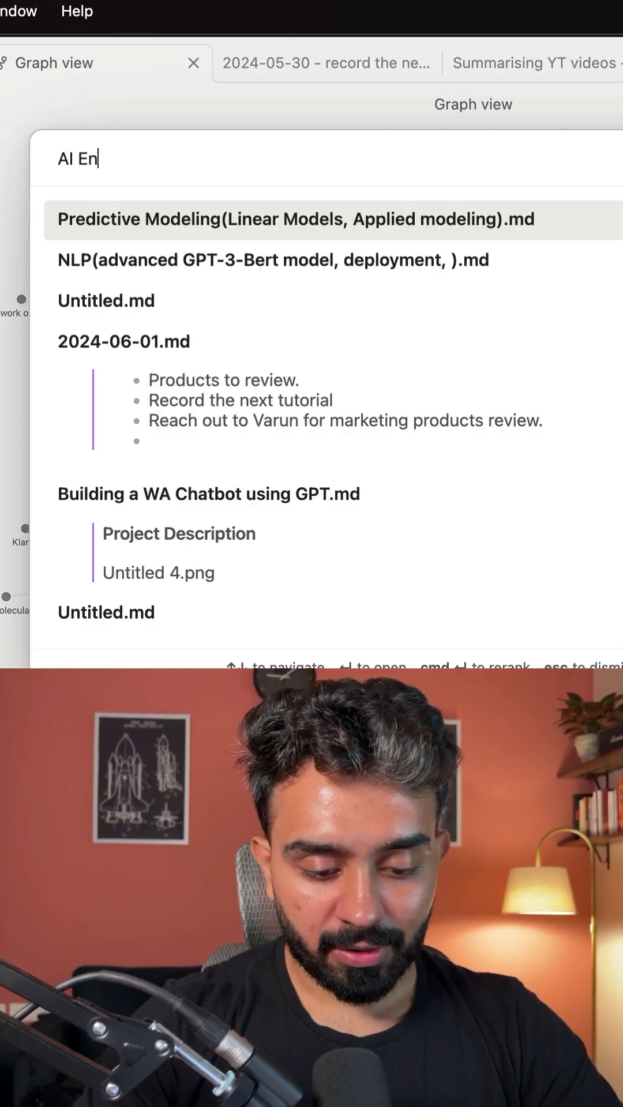
{"action": "type", "text": "gineering"}
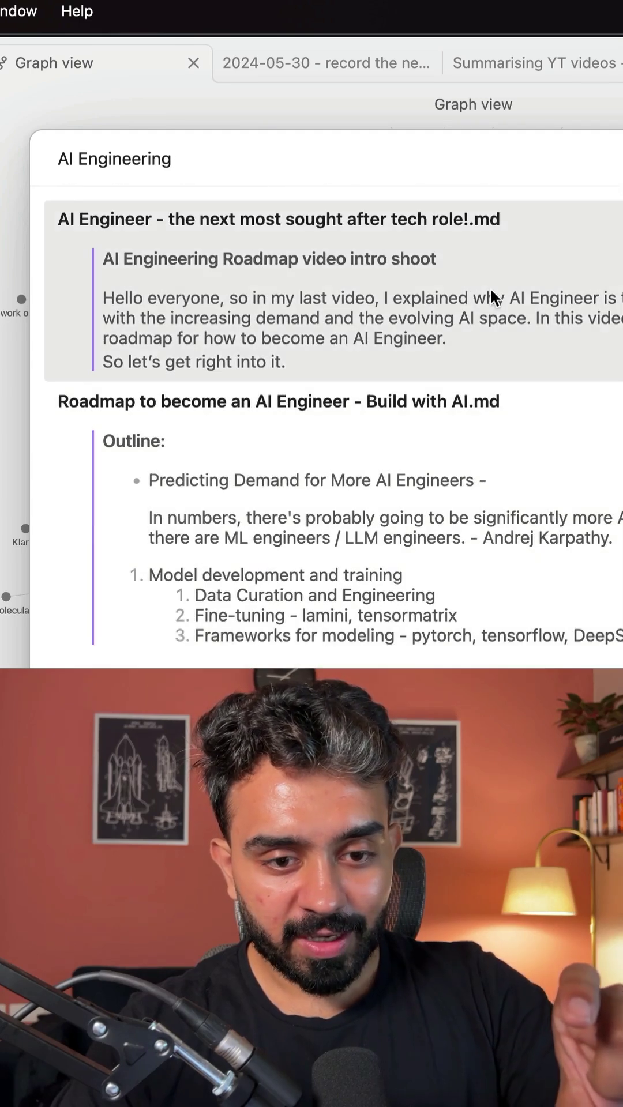
- Open the matching 'AI Engineer - the next most sought after tech role' note from Khoj results
{"action": "left_click", "coordinate": [490, 289]}
{"action": "scroll", "coordinate": [368, 603], "scroll_direction": "down", "scroll_amount": 2}
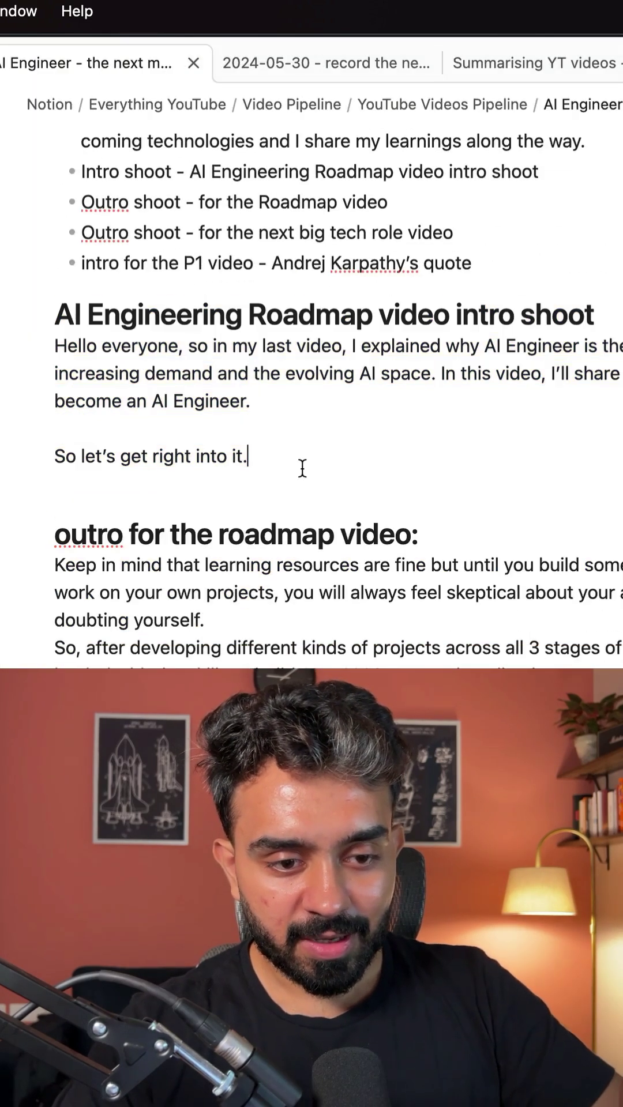
{"action": "left_click_drag", "start_coordinate": [300, 464], "coordinate": [33, 325]}
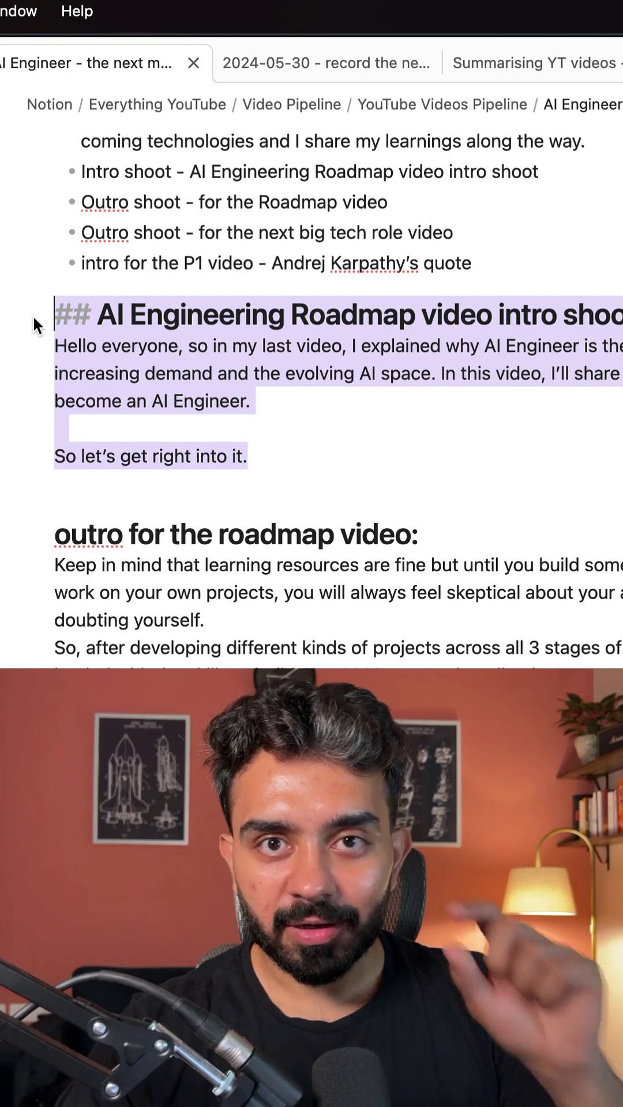